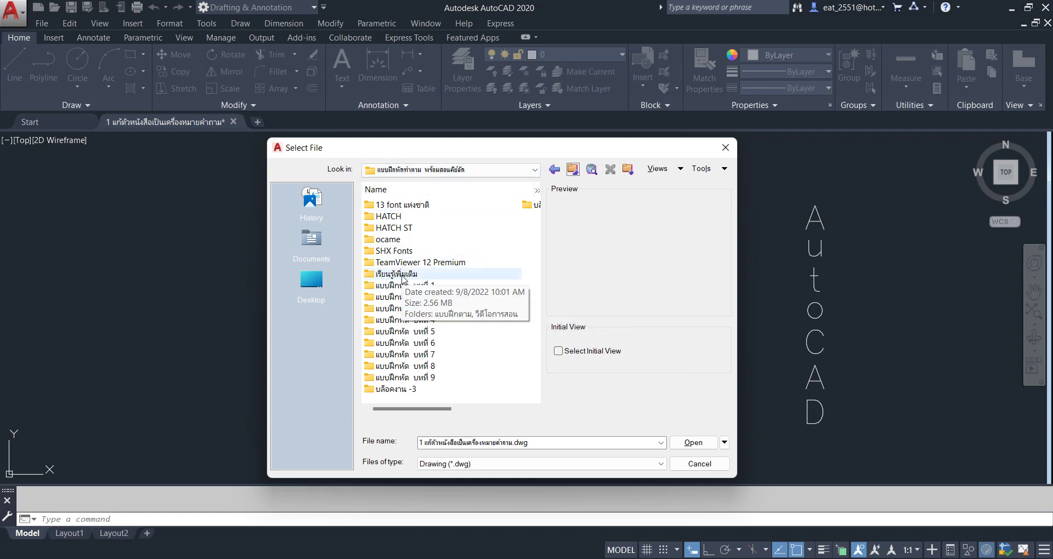
Browse through เรียนรู้เพิ่มเติม into the แบบฝึกตาม practice folder, then bring the Lazada course page forward
double_click(402, 277)
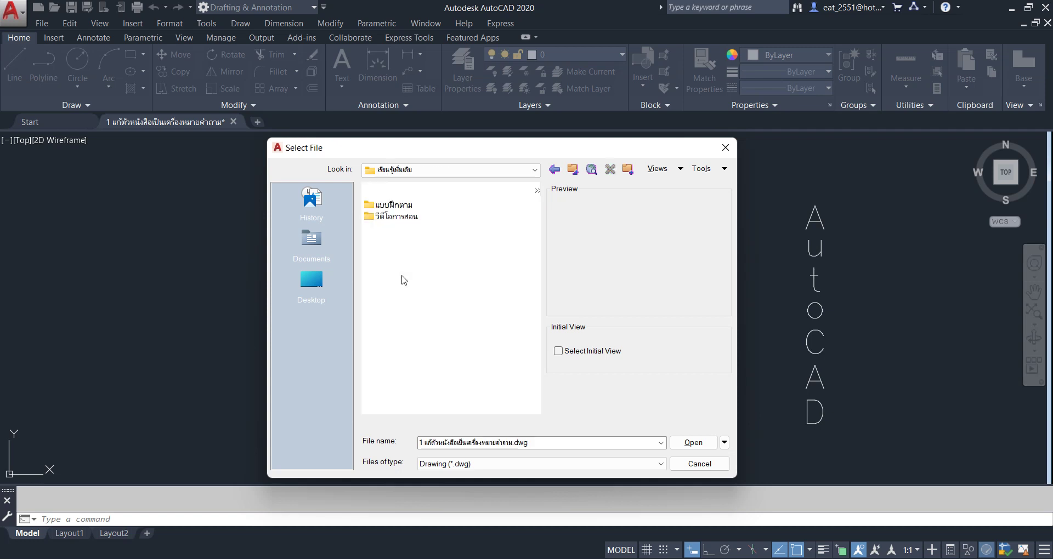
double_click(395, 206)
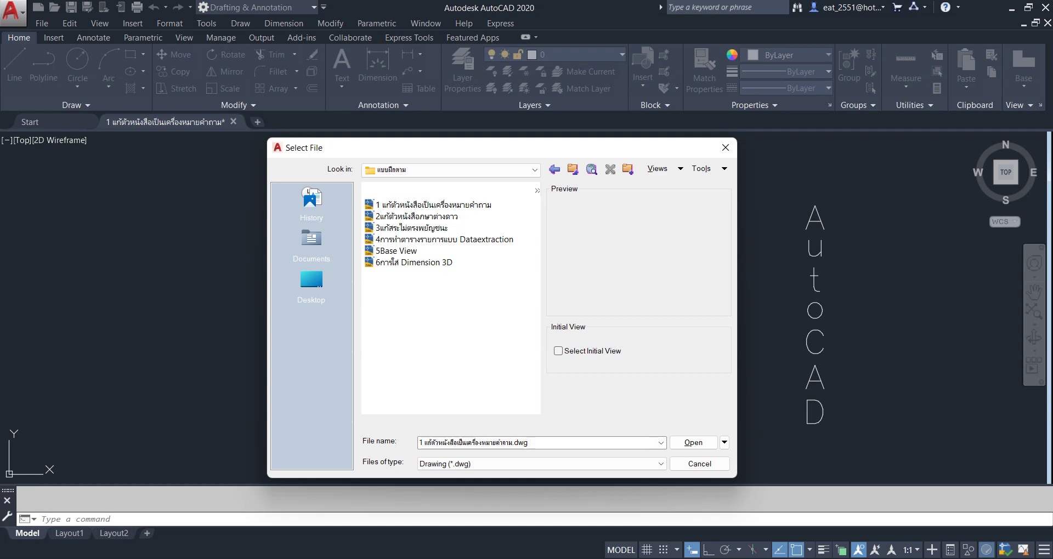
click(676, 520)
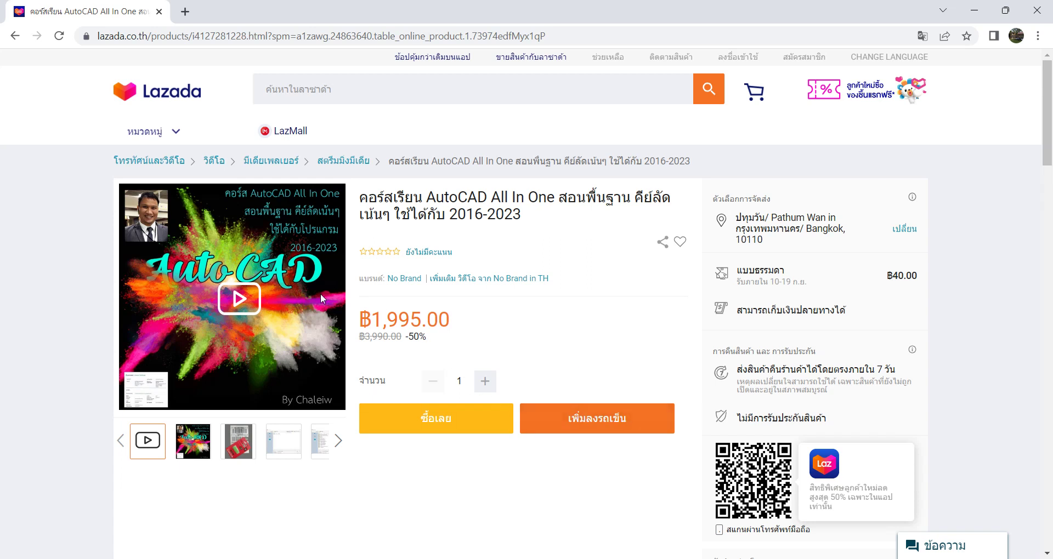
mouse_move(283, 442)
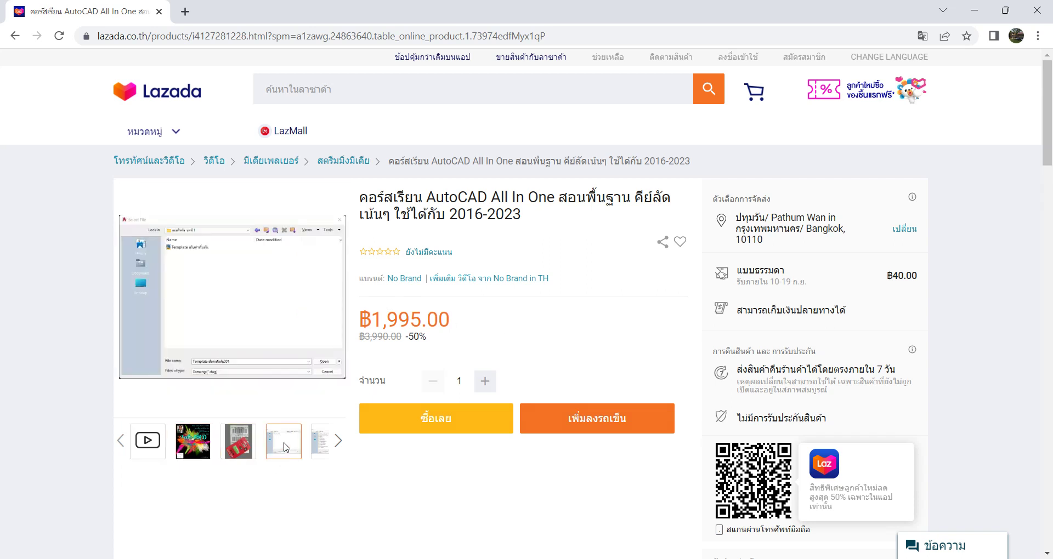
Browse the course's product images until the barcode photo is the main image
click(340, 445)
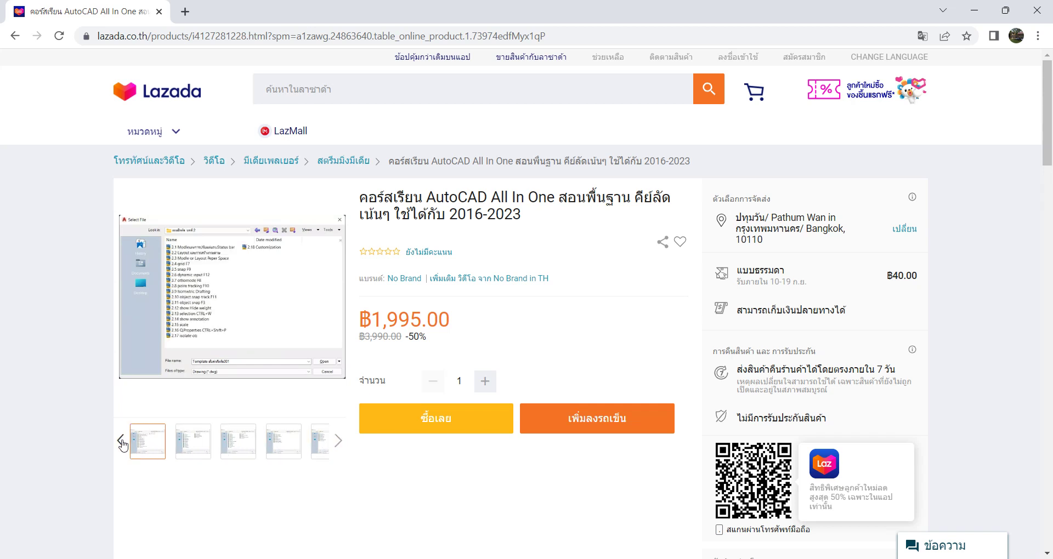
click(123, 442)
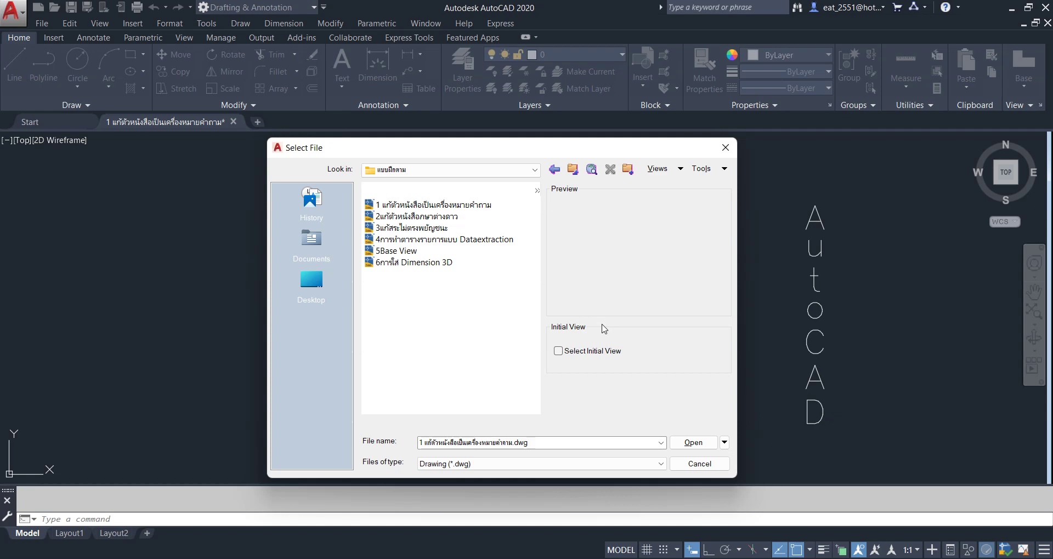
Dismiss the file browser, select the first question-mark text row, and open the Text Style dialog
click(725, 147)
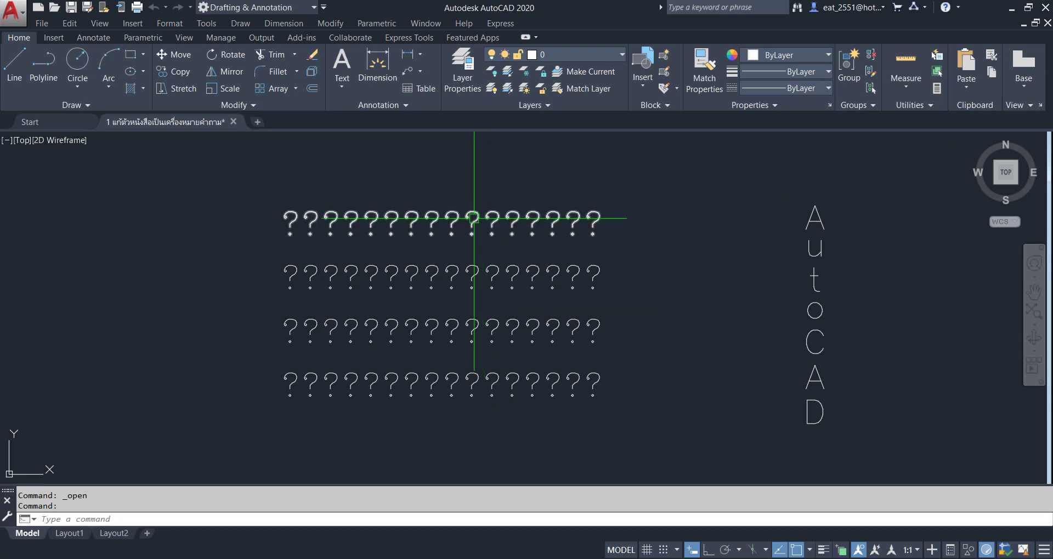
mouse_move(473, 218)
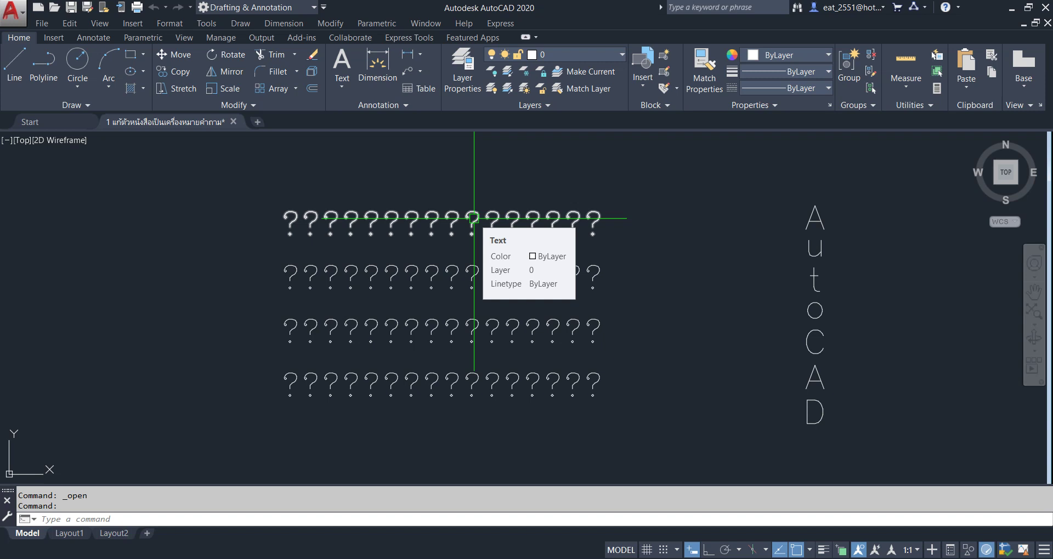
click(474, 217)
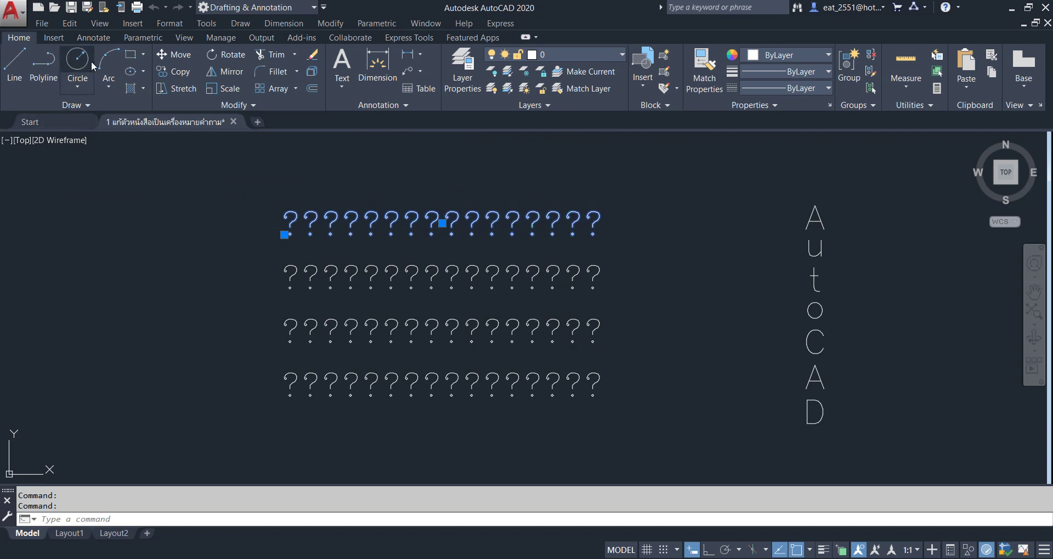
click(97, 43)
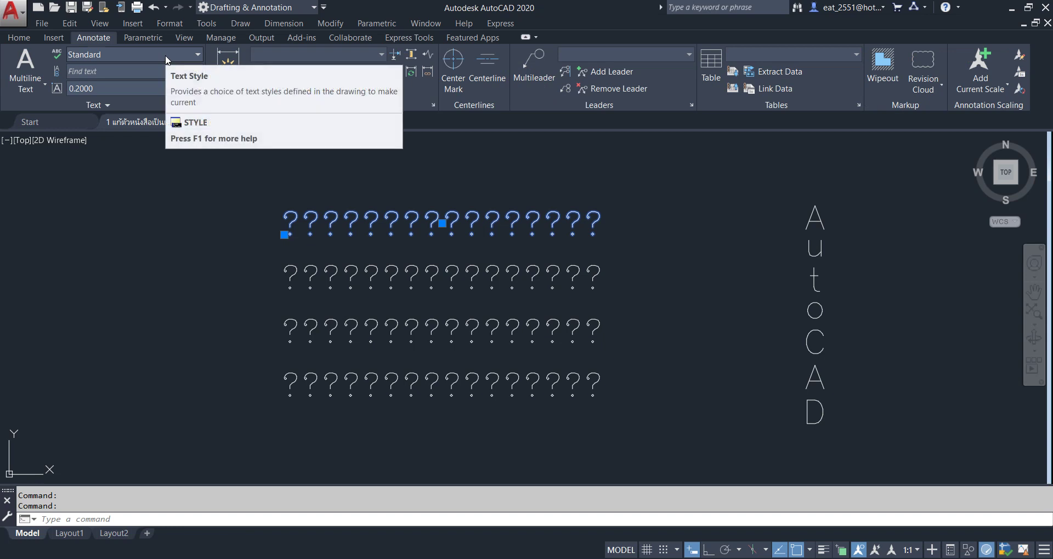
click(199, 105)
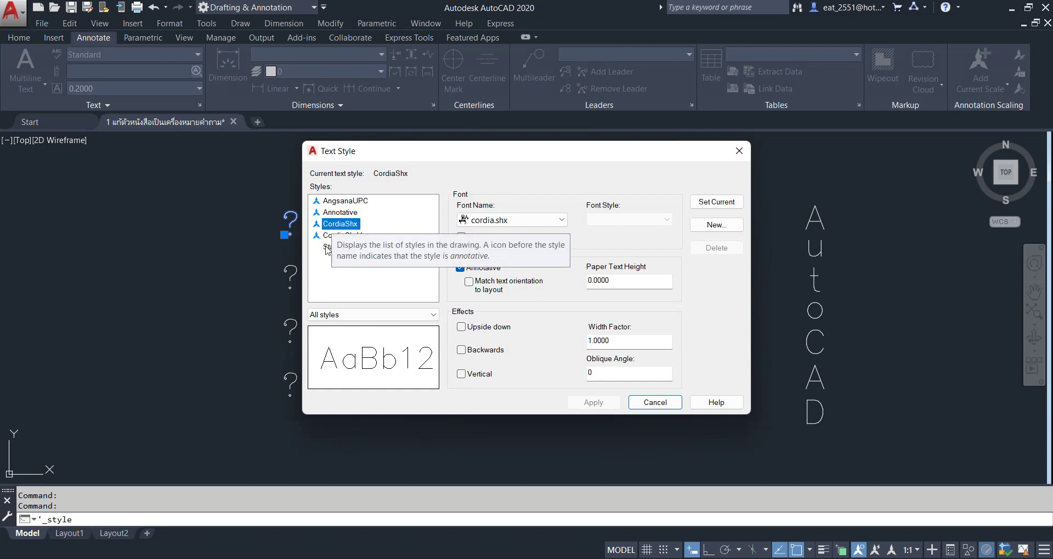
Change the Standard text style's font to TH SarabunPSK, apply it, and close the dialog
click(328, 247)
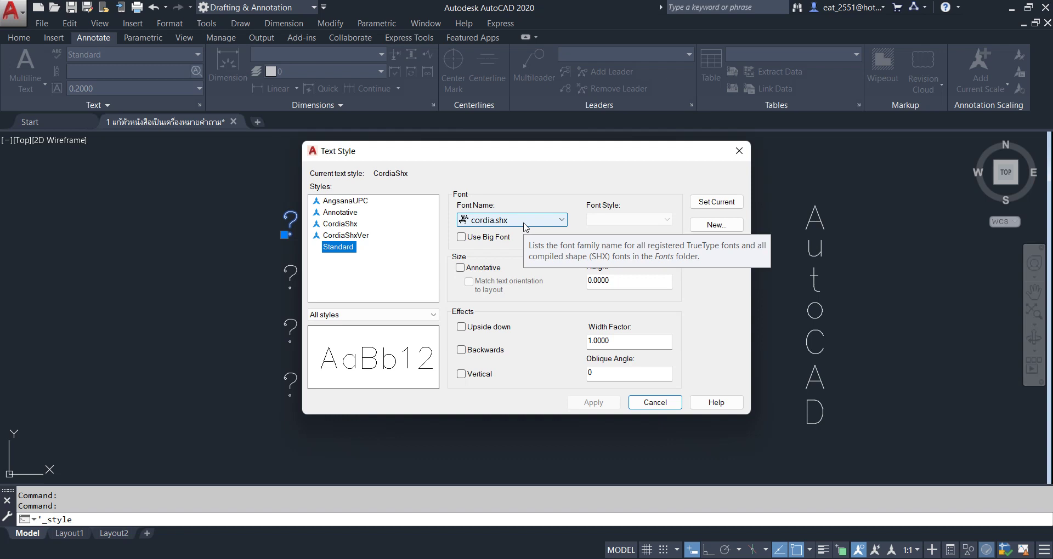
click(523, 223)
click(523, 224)
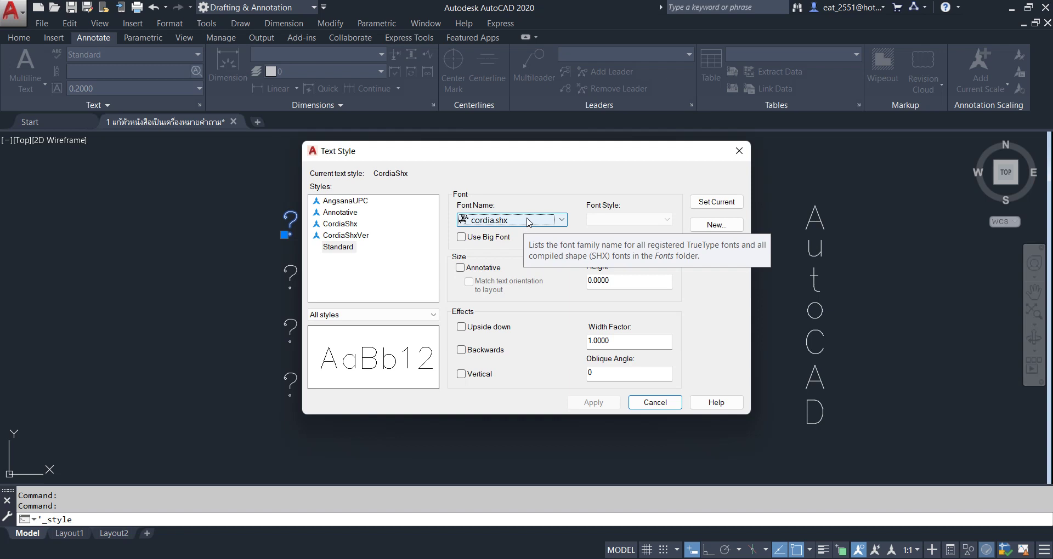
click(533, 220)
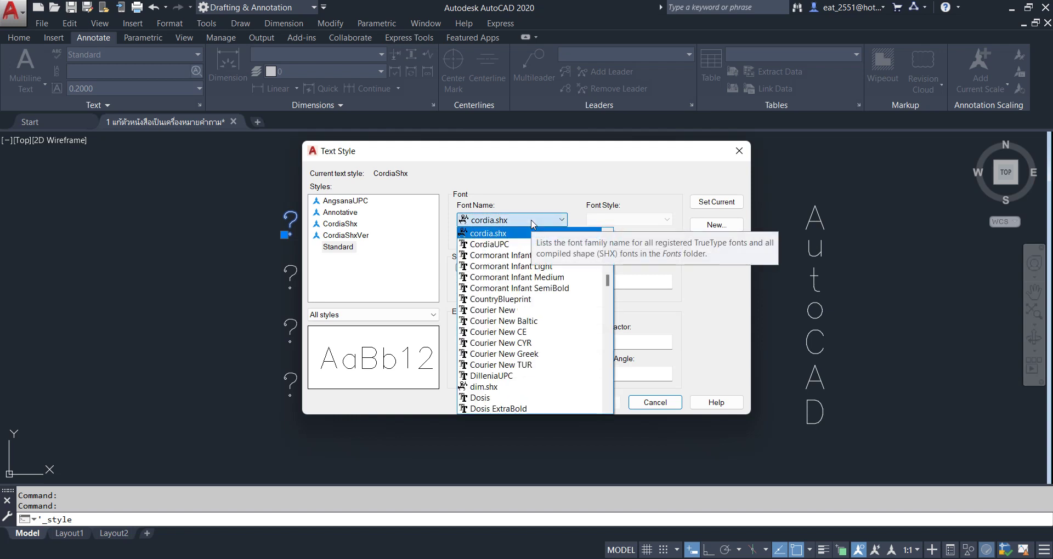
key(t)
scroll(536, 293, down, 2)
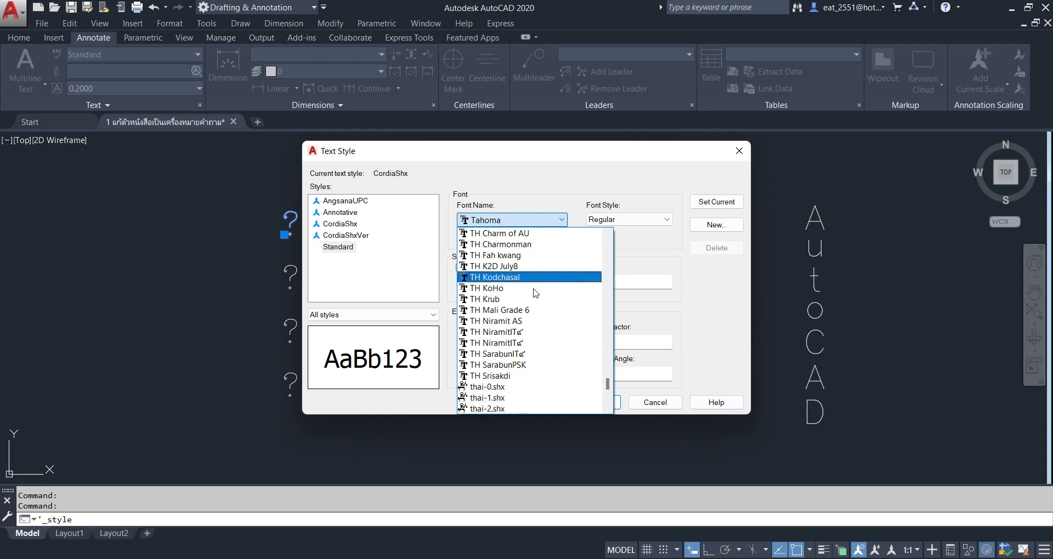
click(537, 365)
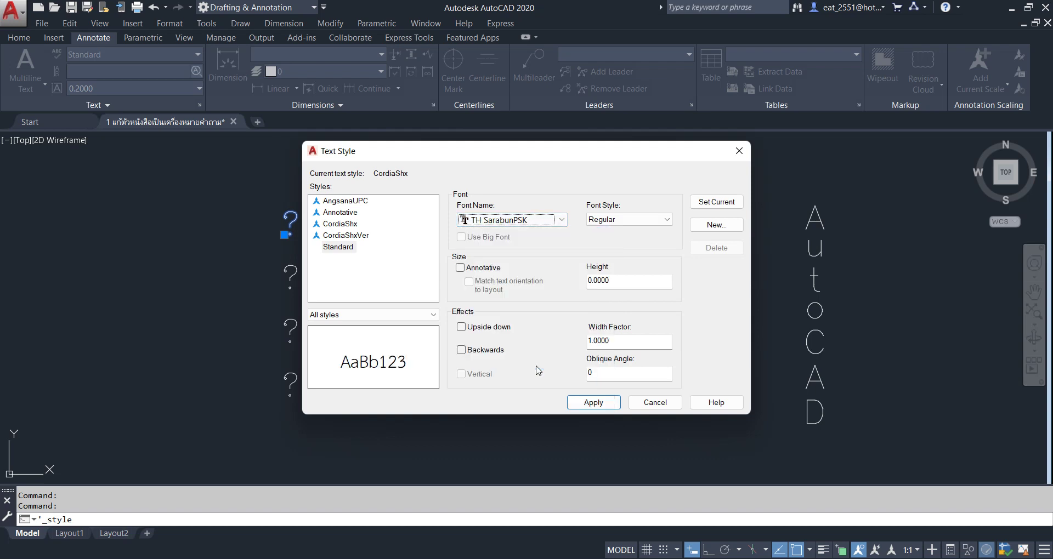
click(592, 405)
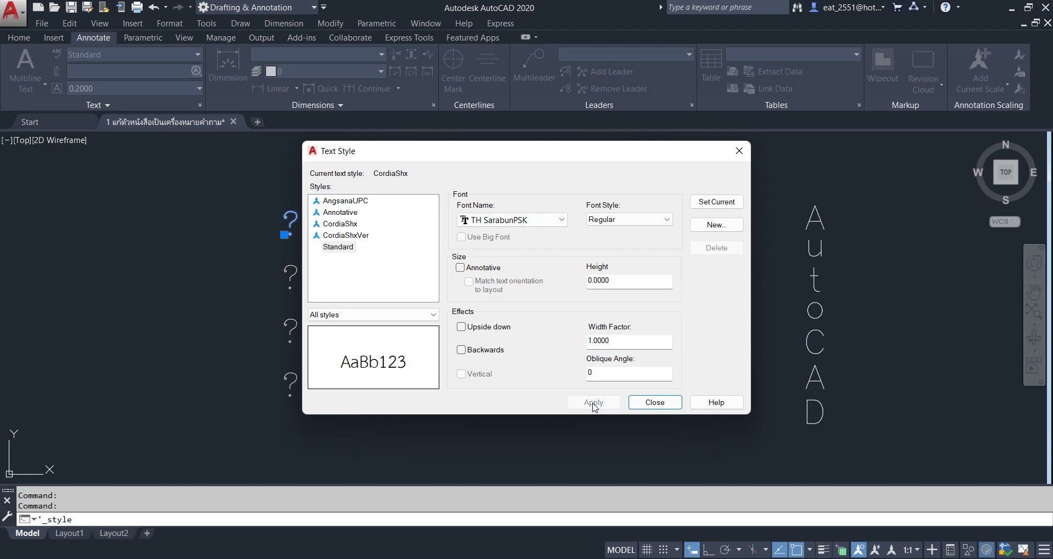
click(652, 404)
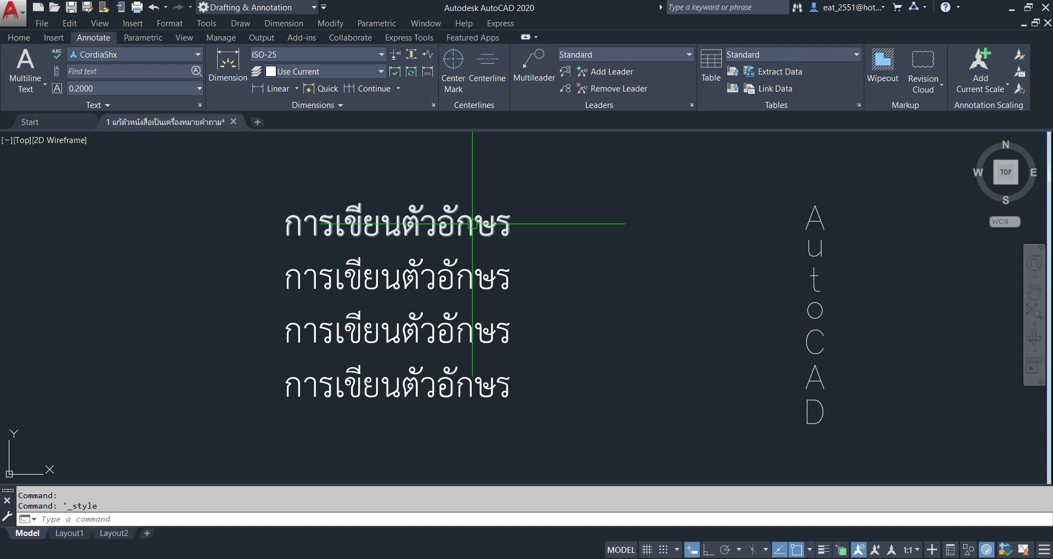
click(420, 226)
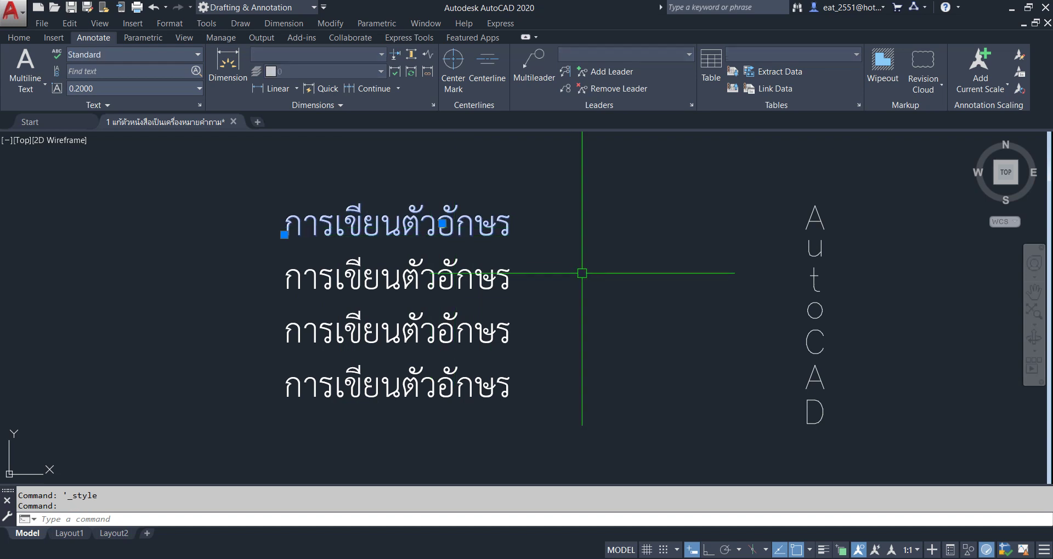
key(Escape)
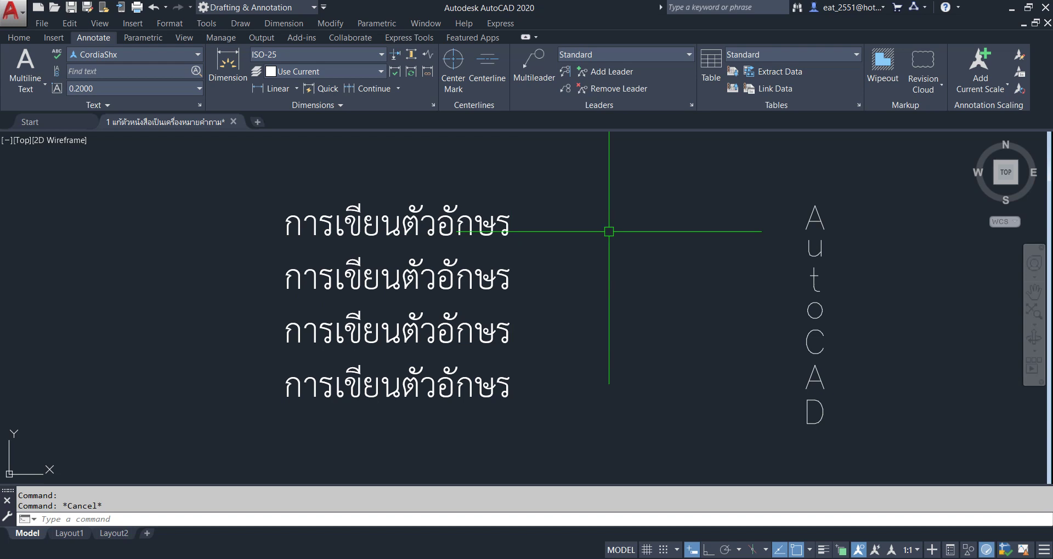
Regenerate the drawing with the RE command
text(re)
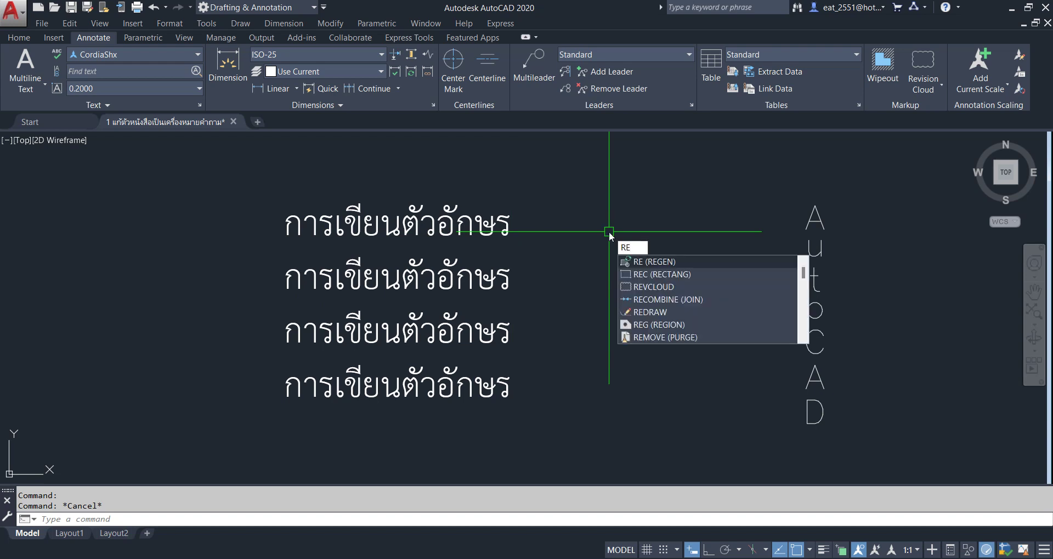
key(Return)
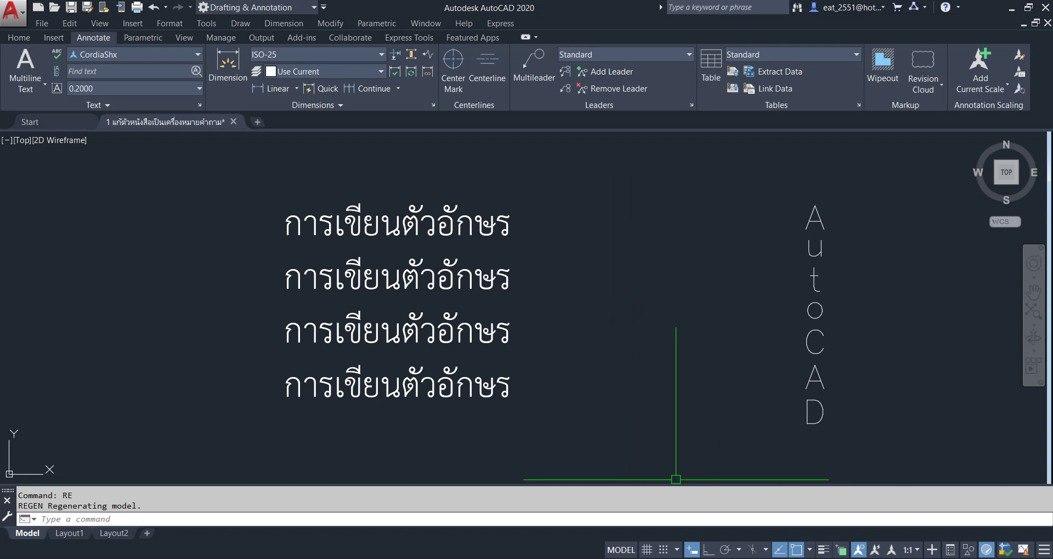
Bring the Lazada AutoCAD All In One course page back to the front
click(669, 515)
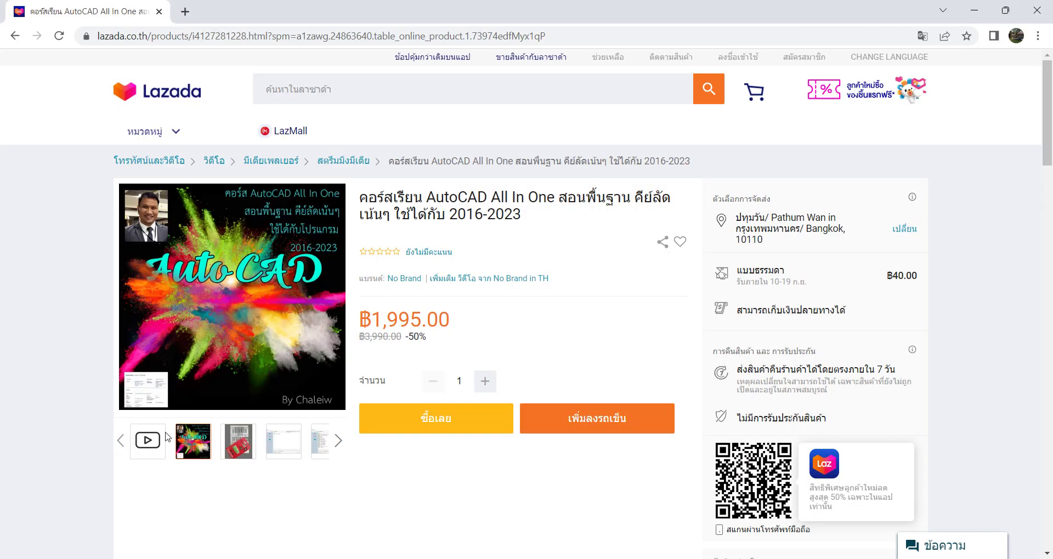